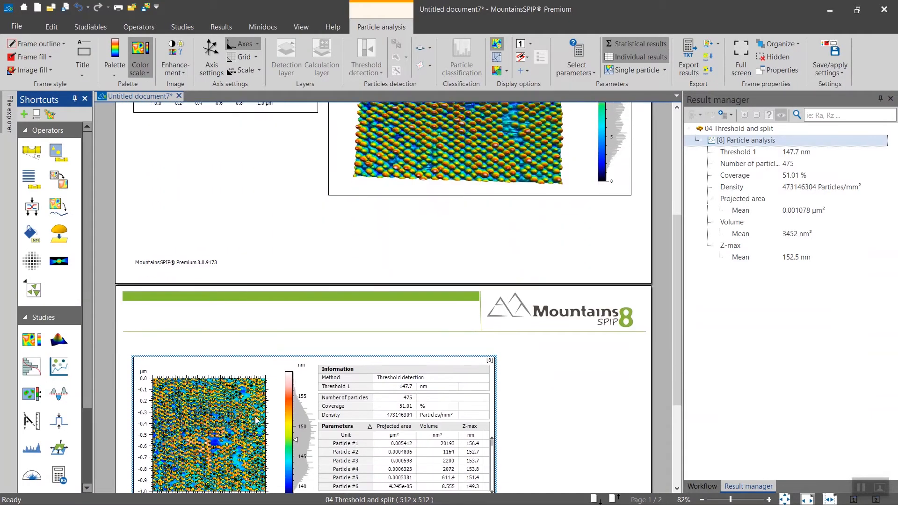
- Show the particle analysis full screen and lower its detection threshold to -0.2158 nm relative to the mean plane
double_click(257, 419)
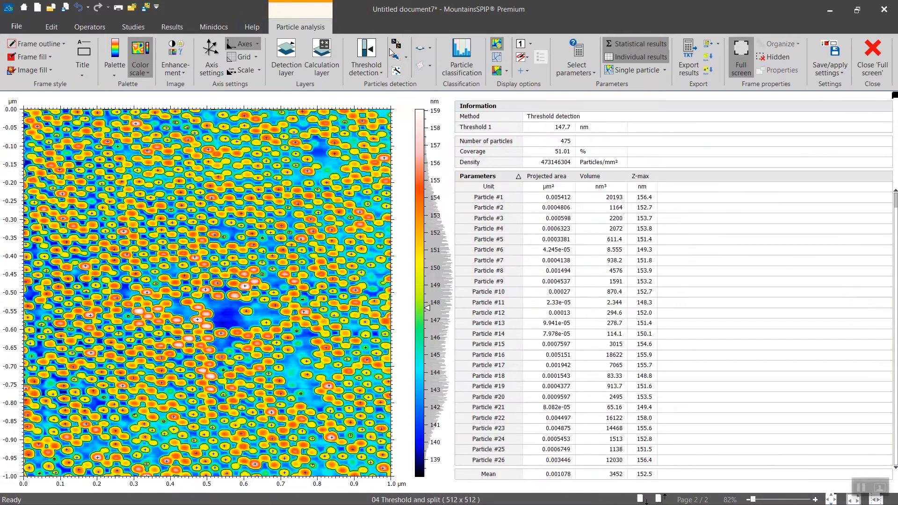
click(369, 60)
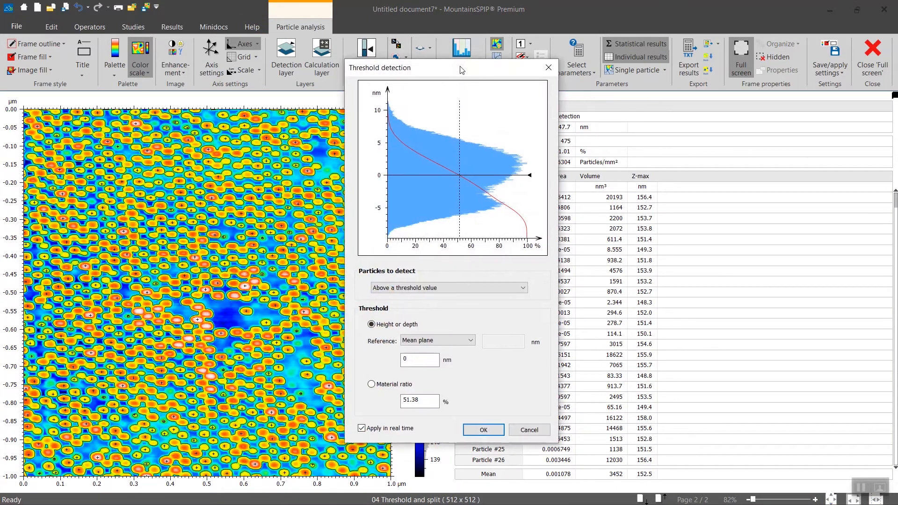
drag(523, 189, 523, 190)
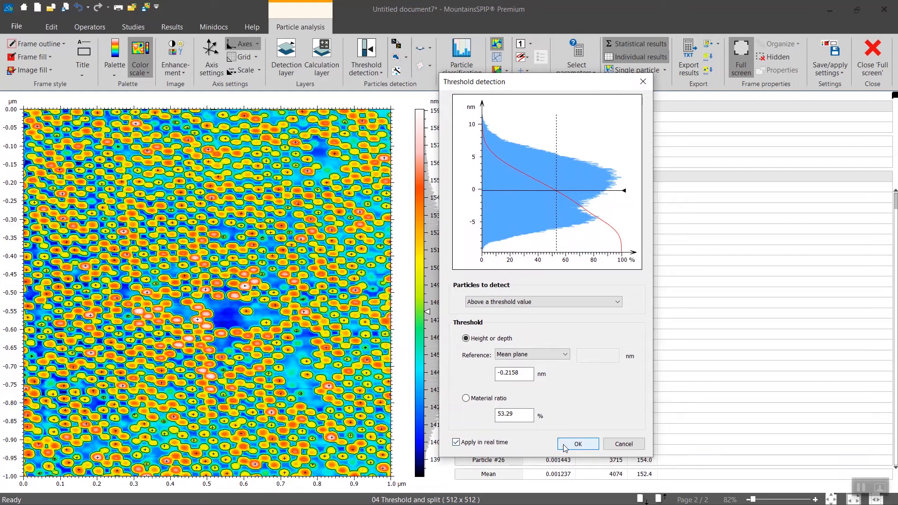
click(566, 447)
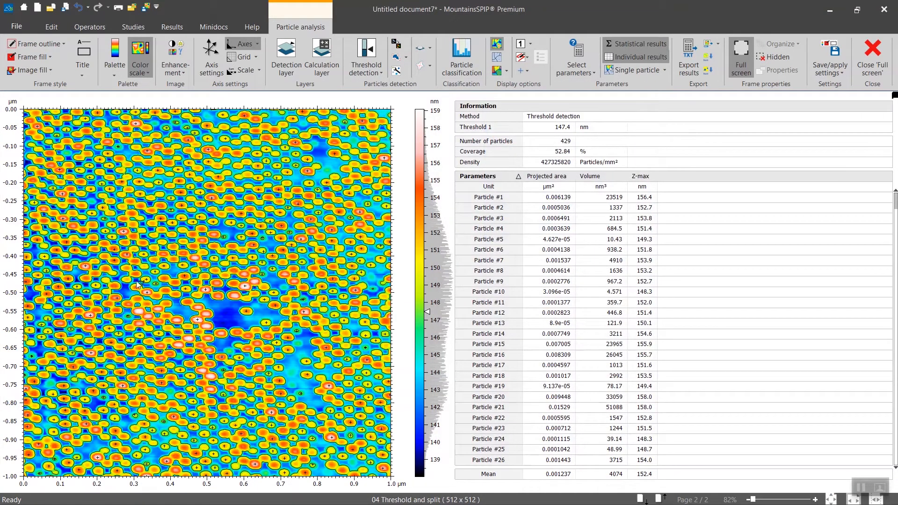
- Highlight a cluster of touching particles in the image and open the Merge or split tool
click(95, 271)
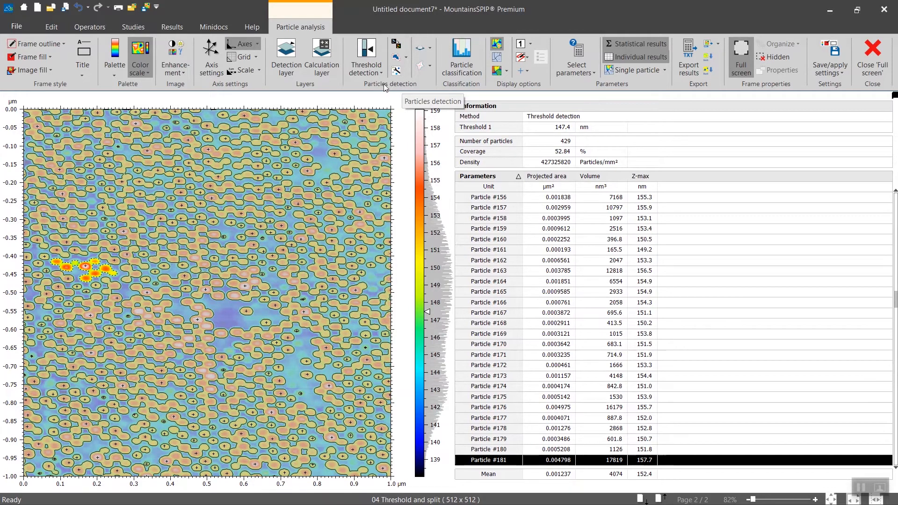
click(397, 46)
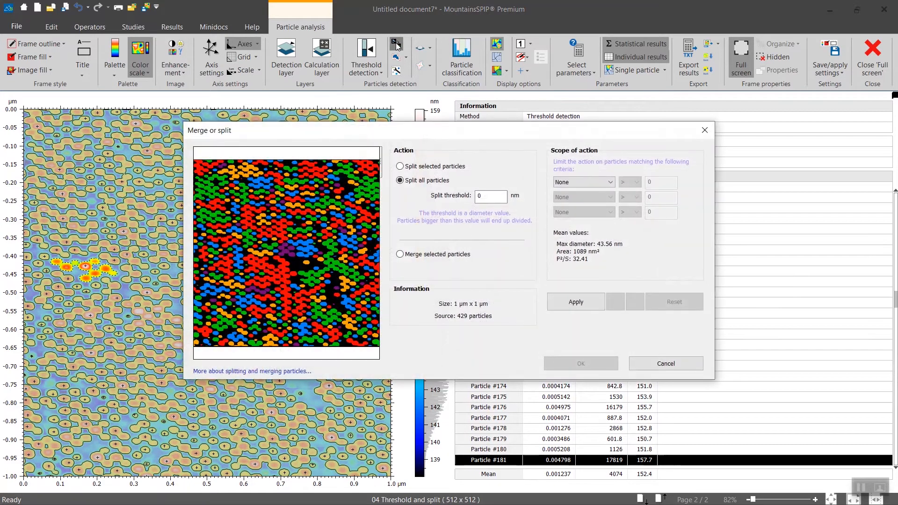
drag(444, 134, 458, 133)
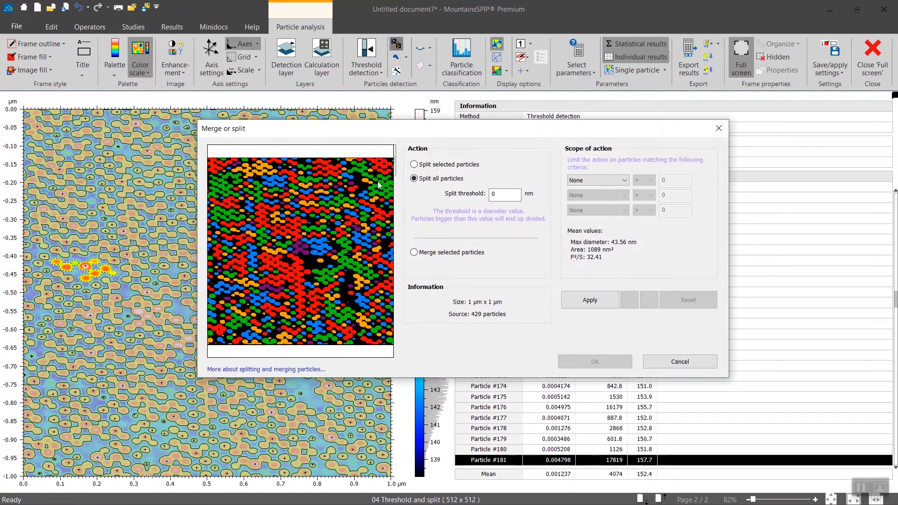
scroll(252, 337, up, 3)
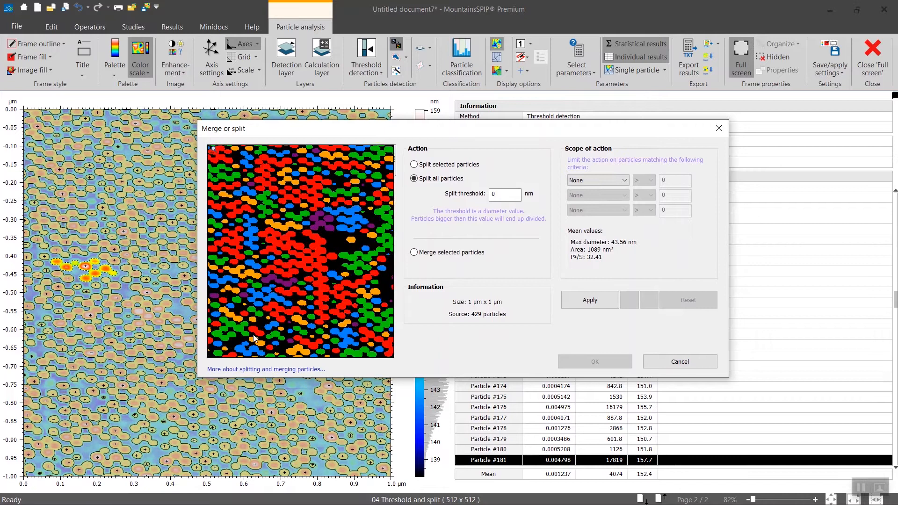
- Try splitting only one selected pair of joined particles, and undo that split
click(414, 164)
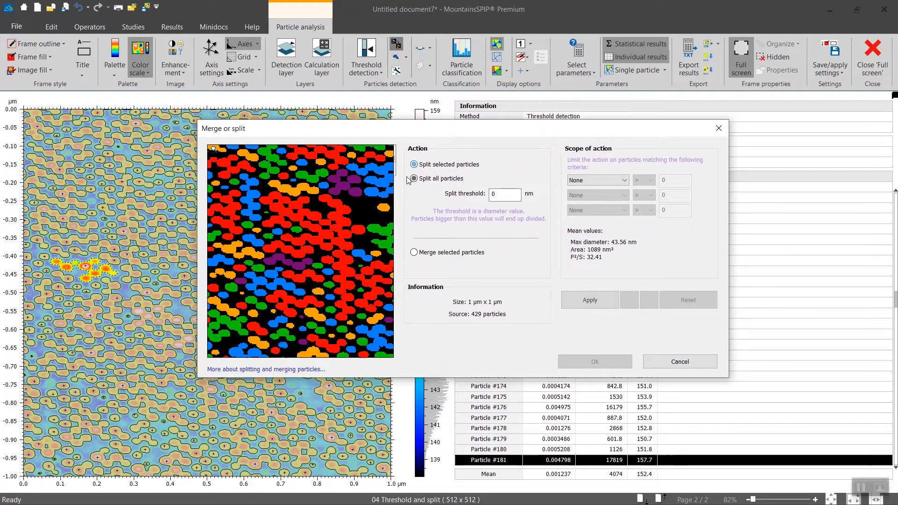
click(260, 344)
click(590, 300)
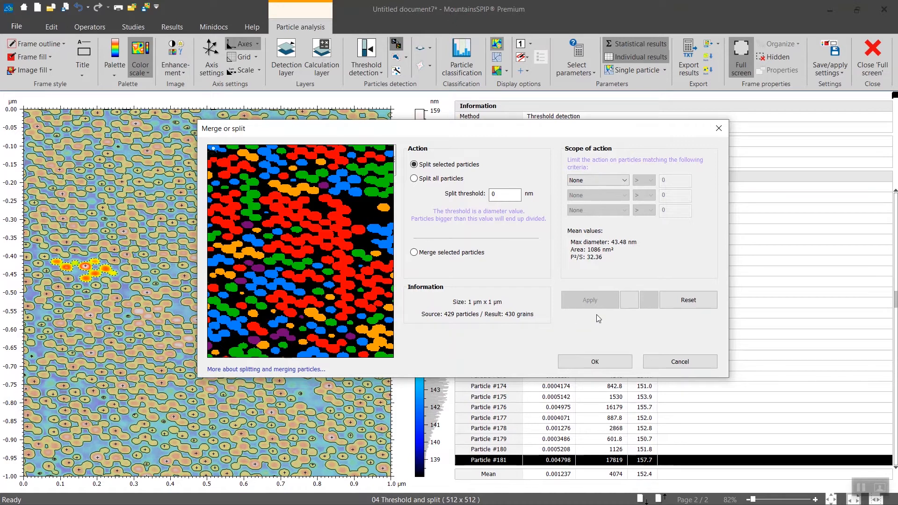
click(630, 300)
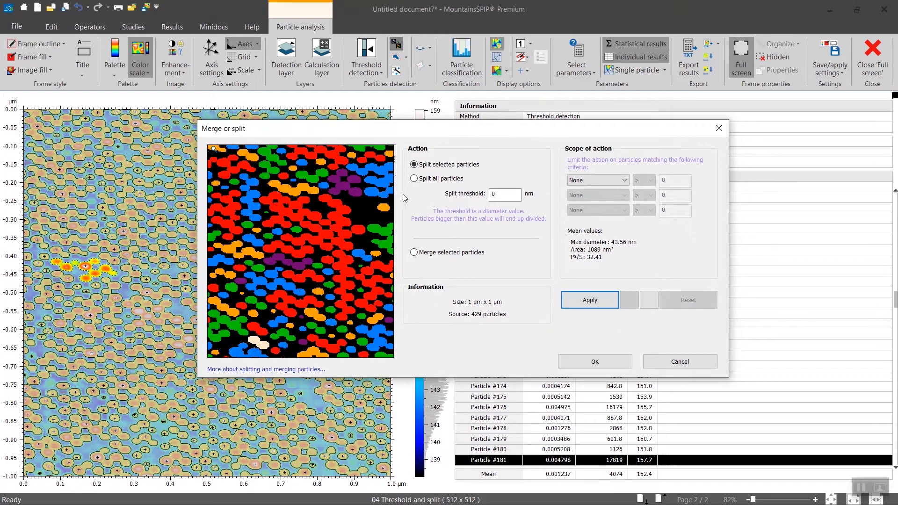
- Choose to split all particles and limit the action to particles with an area greater than 600 nm²
click(414, 180)
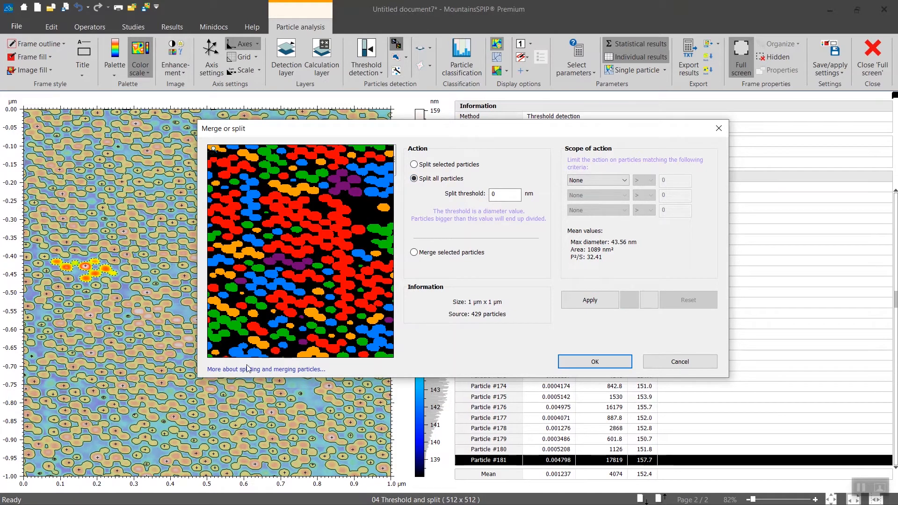
scroll(257, 336, up, 4)
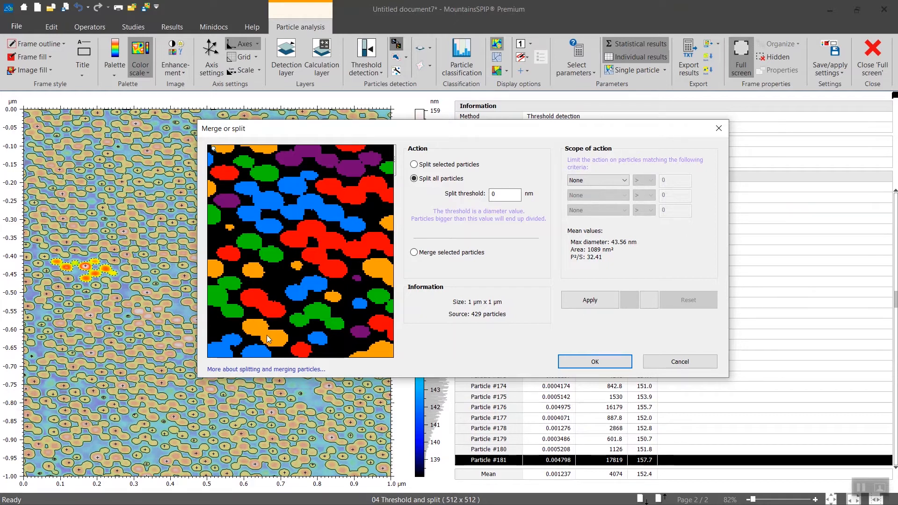
scroll(266, 335, up, 1)
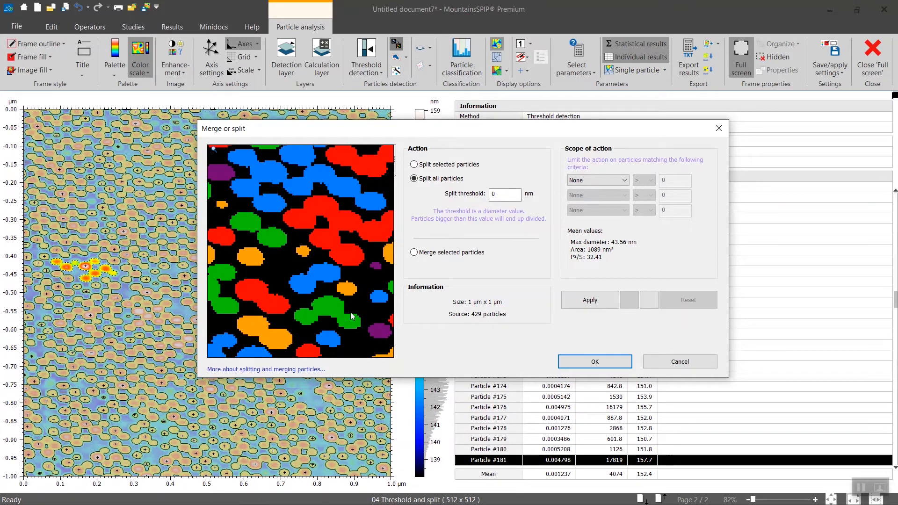
scroll(329, 283, down, 4)
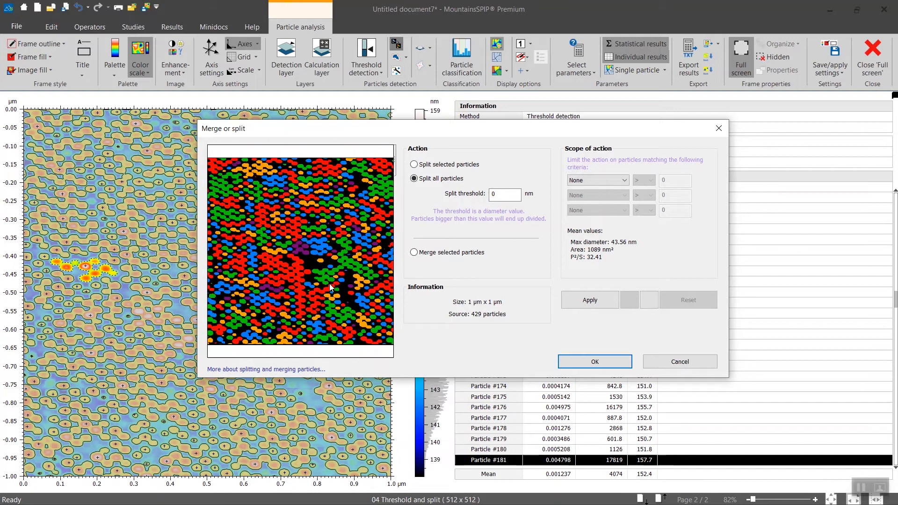
scroll(360, 177, up, 4)
click(612, 181)
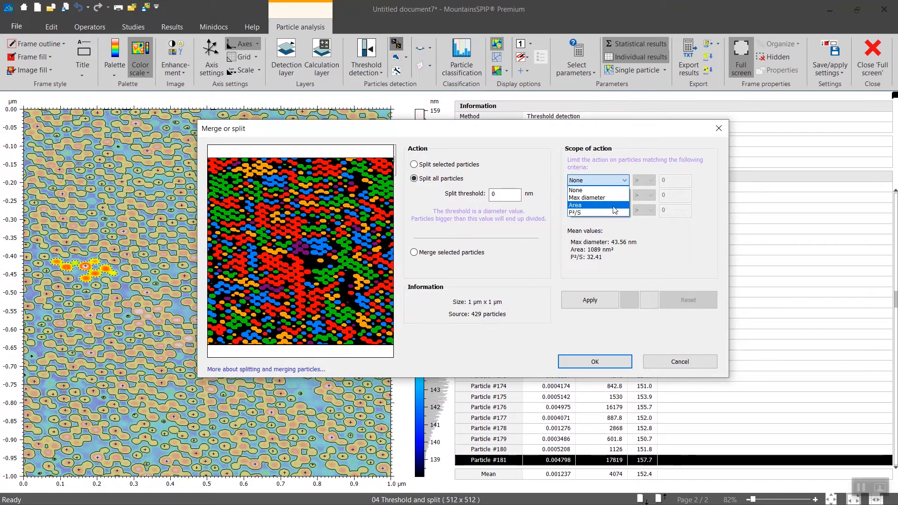
click(612, 205)
double_click(659, 181)
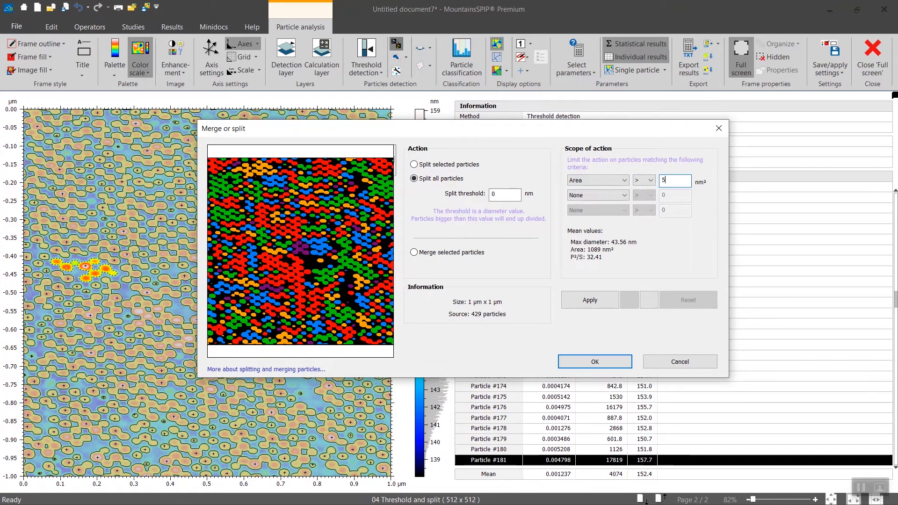
key(Tab)
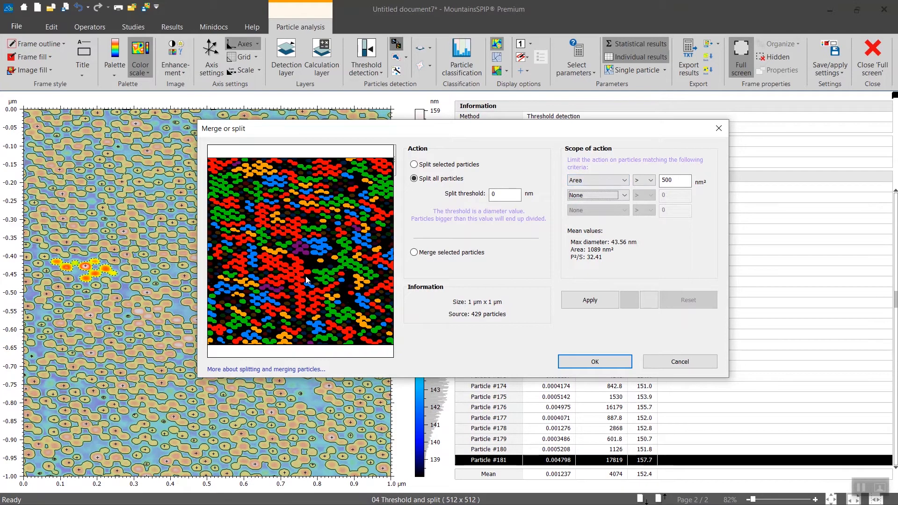
key(shift+Tab)
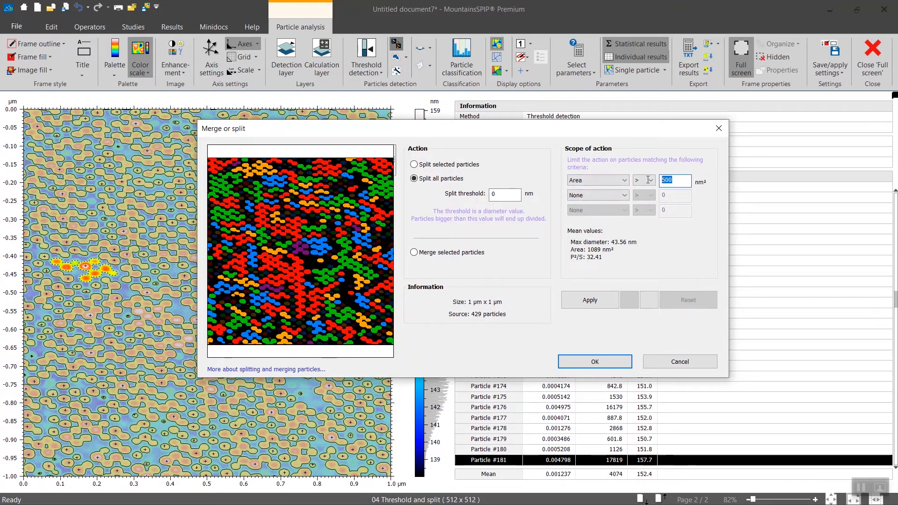
text(600)
key(Tab)
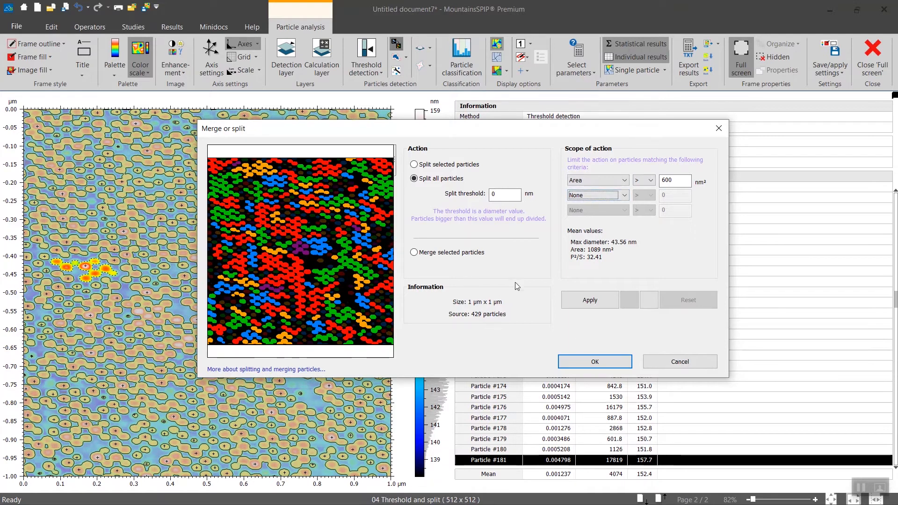
- Try the split with a 0 nm threshold, inspect all particles without the area criterion, and undo the split
click(571, 301)
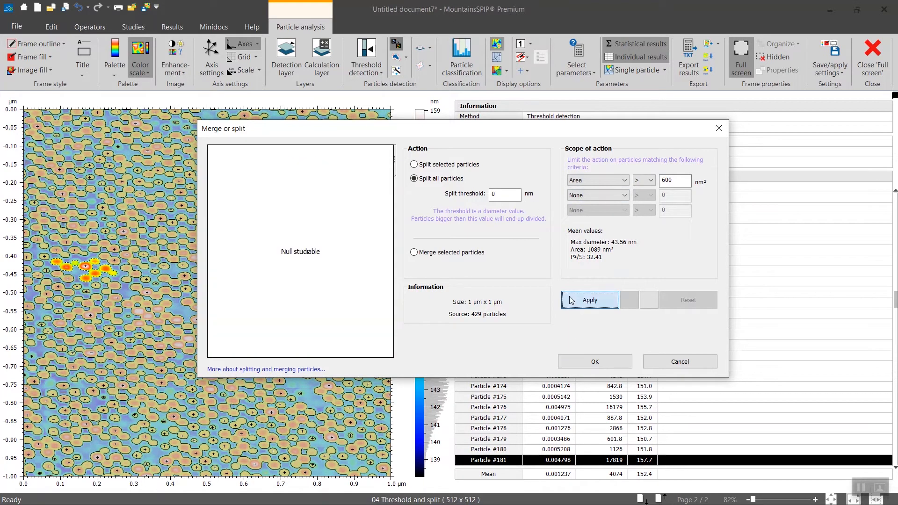
click(607, 182)
click(603, 191)
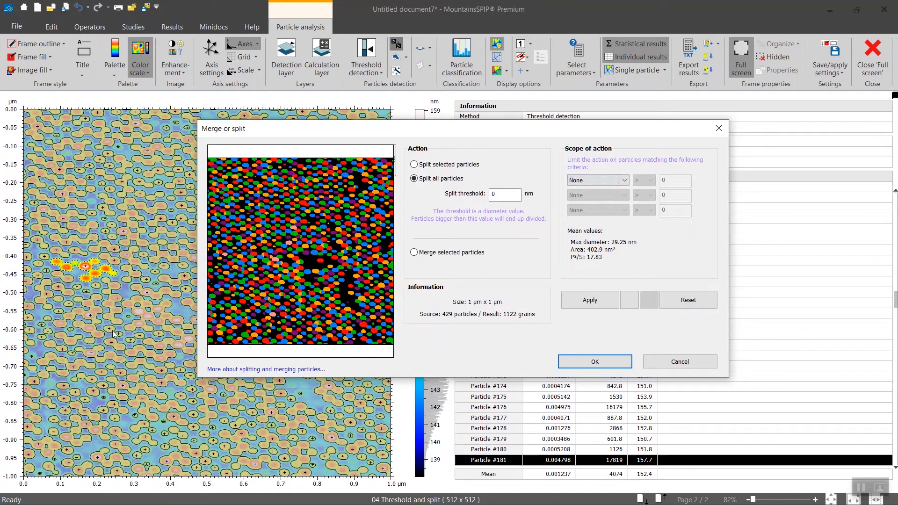
scroll(283, 299, up, 4)
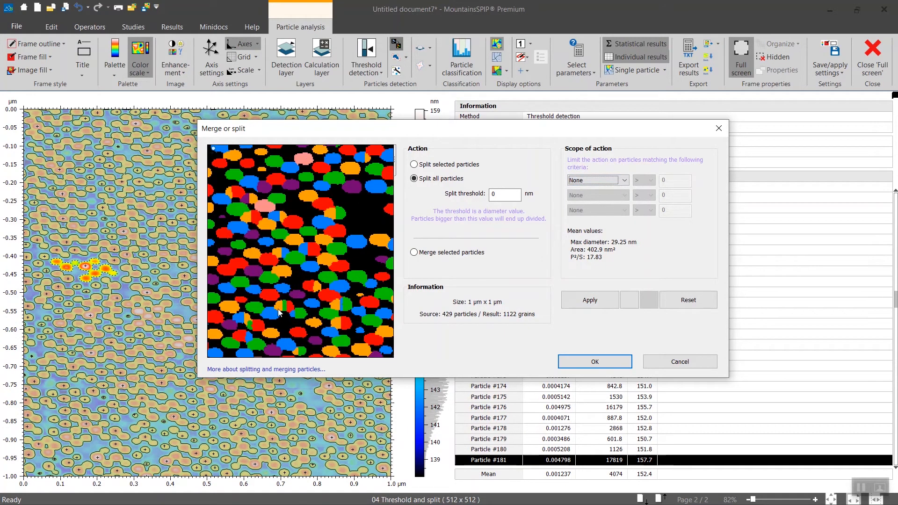
scroll(293, 304, down, 5)
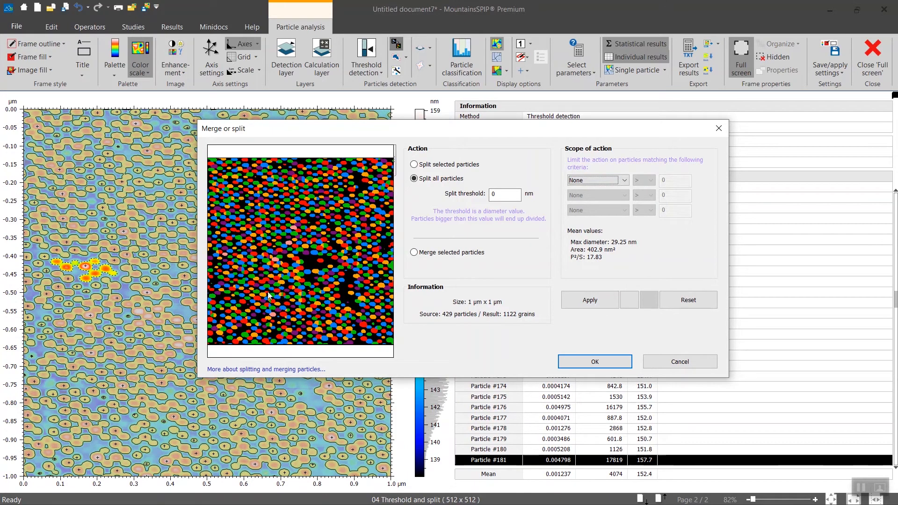
click(629, 300)
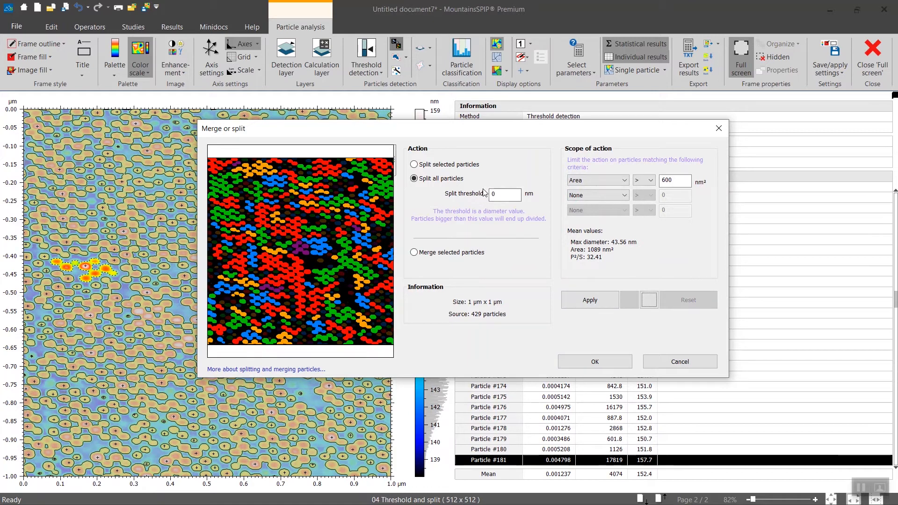
- Split the particles with a 1 nm split threshold, and reset the area criterion to None
click(496, 196)
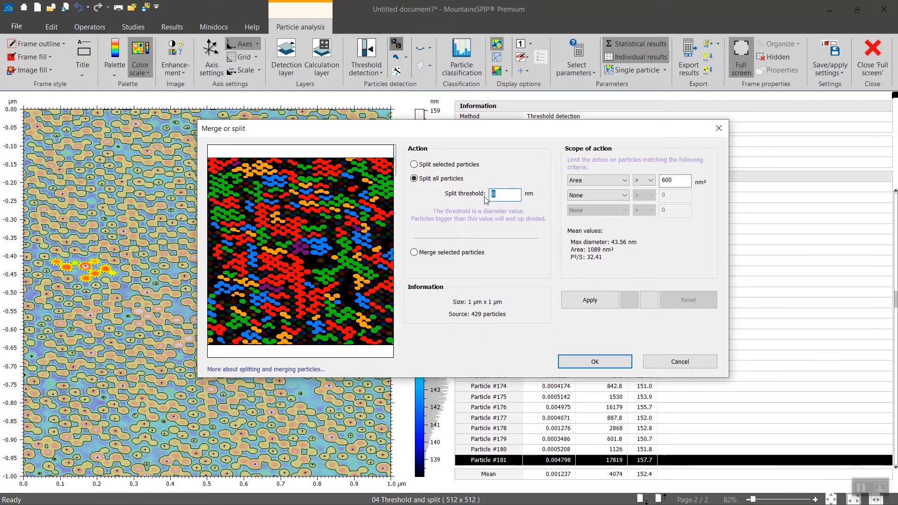
text(1)
key(Return)
click(610, 303)
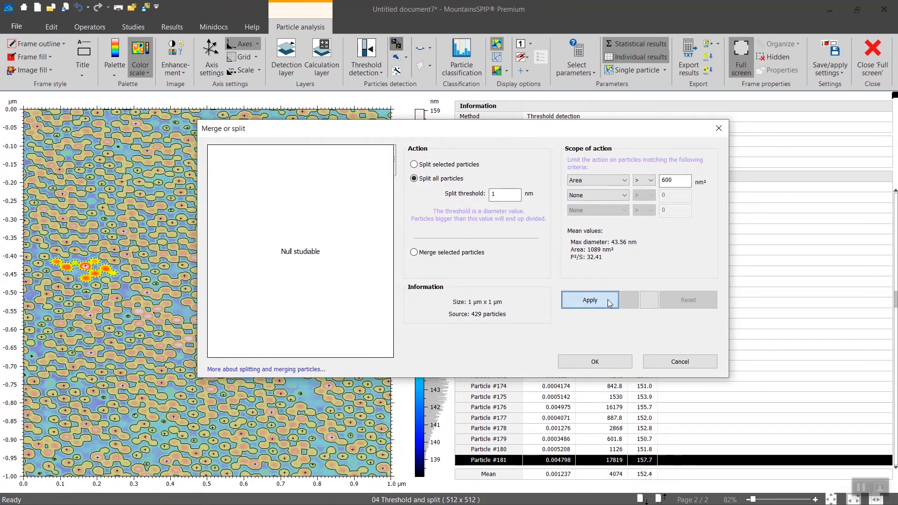
click(623, 182)
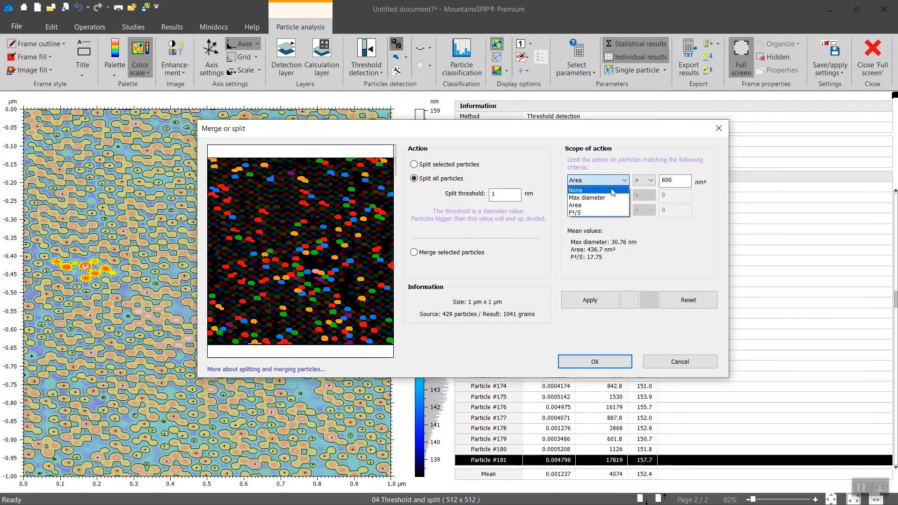
click(612, 191)
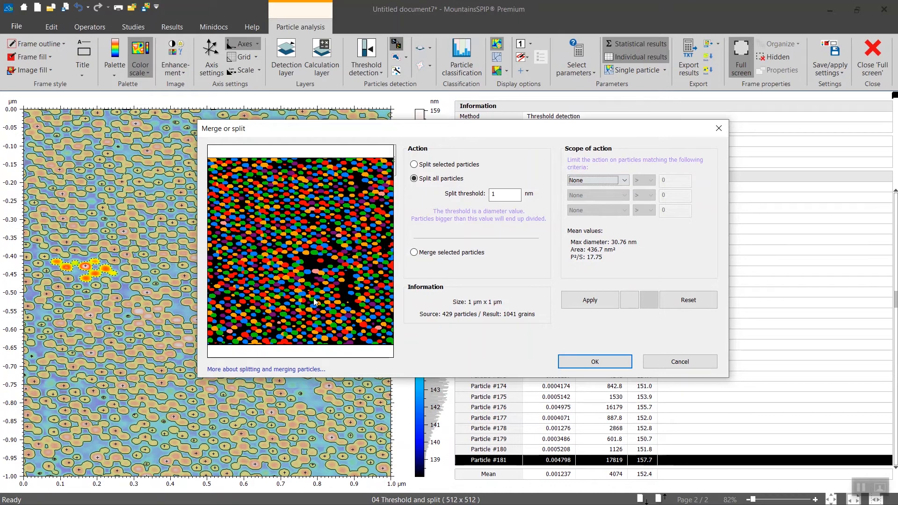
- Merge the two touching fragments of one over-split particle in the lower middle of the preview
scroll(313, 298, up, 4)
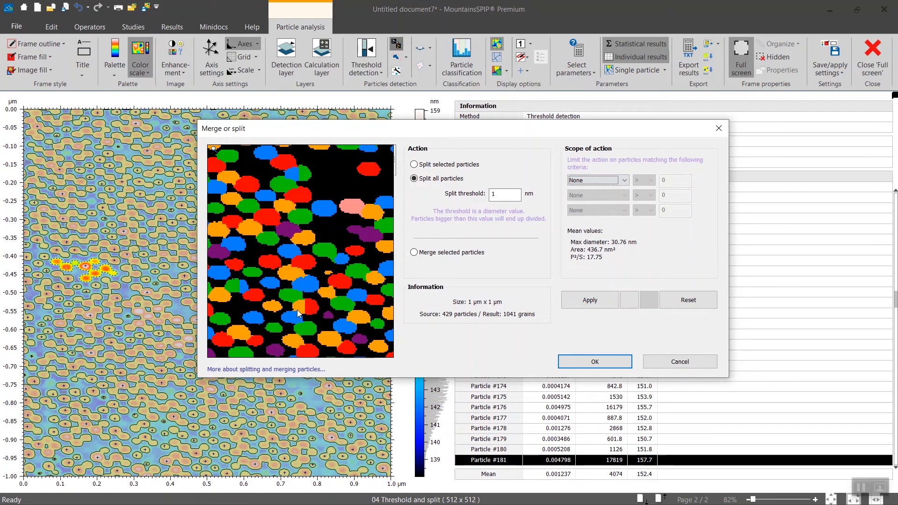
click(414, 253)
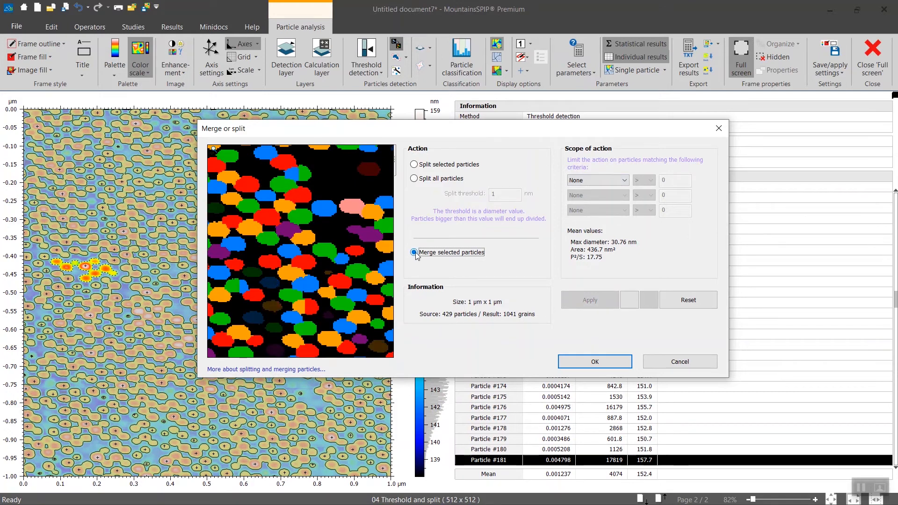
click(301, 309)
click(312, 307)
click(588, 300)
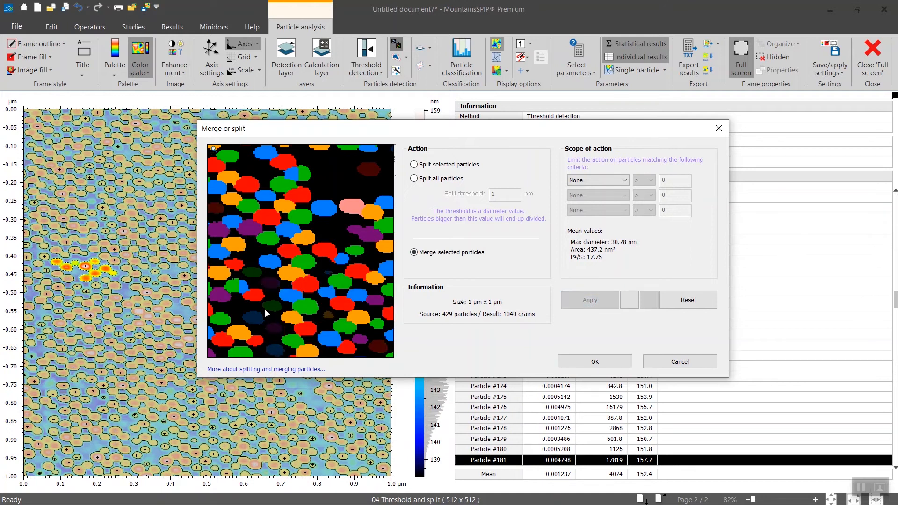
- Merge a second pair of touching particle fragments and accept the split and merge changes
scroll(264, 309, down, 2)
scroll(238, 299, up, 3)
click(244, 288)
click(258, 289)
click(590, 300)
scroll(339, 310, down, 3)
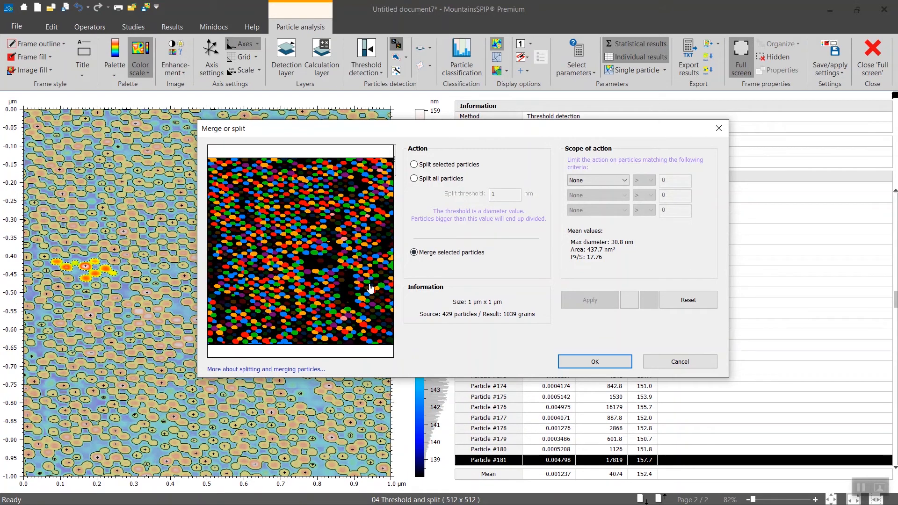
click(616, 363)
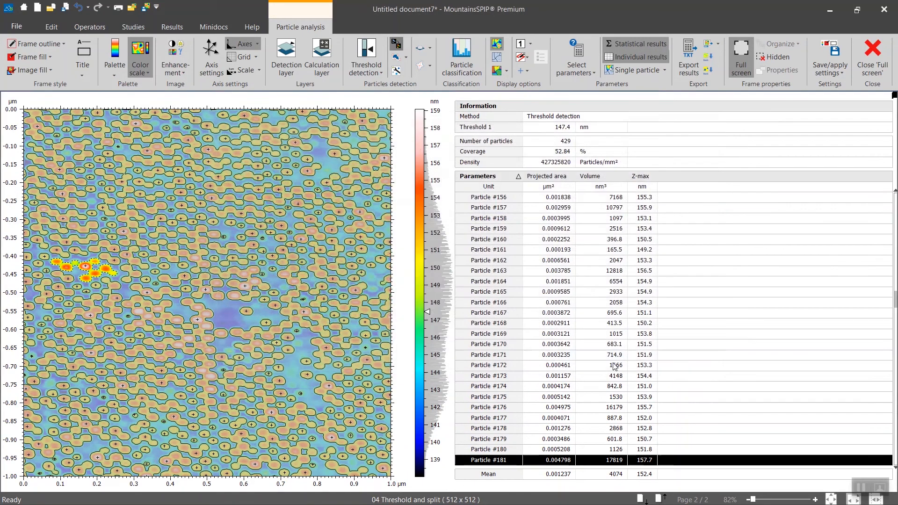